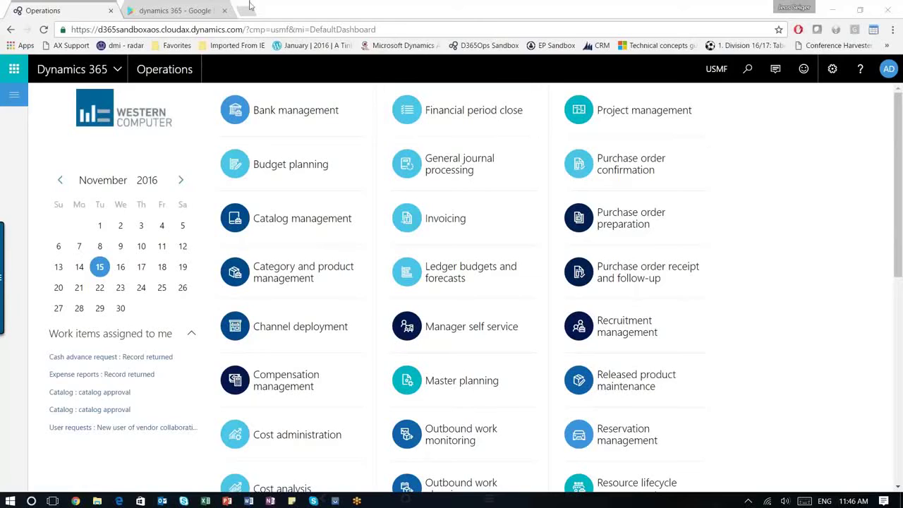
- Show the Dynamics 365 Play Store results with the SM G935T phone mirror opened over them
left_click(179, 11)
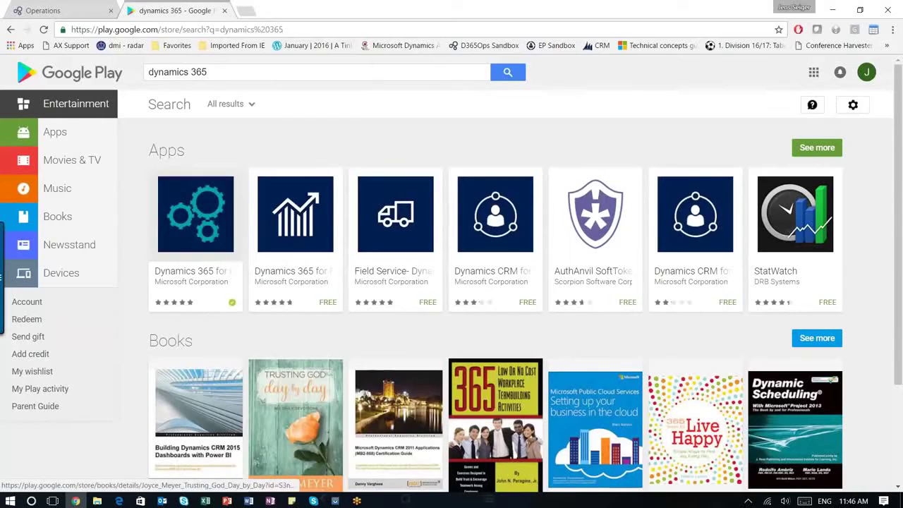
left_click(336, 501)
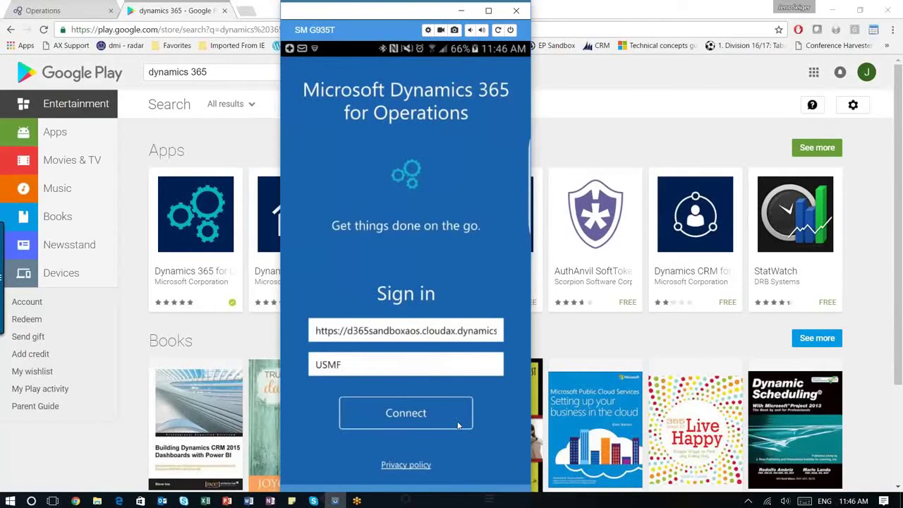
- Connect the phone app to the Operations service and sign in with the work or school account
left_click(407, 417)
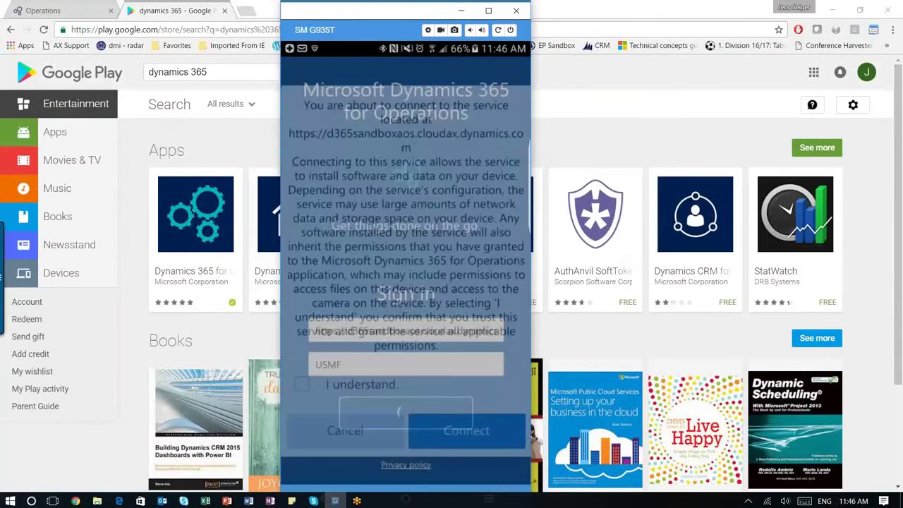
left_click(341, 376)
left_click(457, 417)
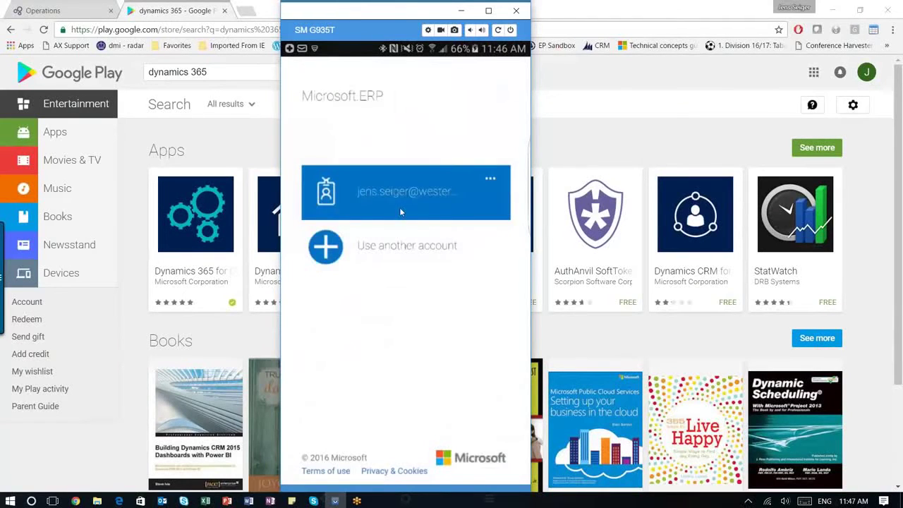
left_click(401, 207)
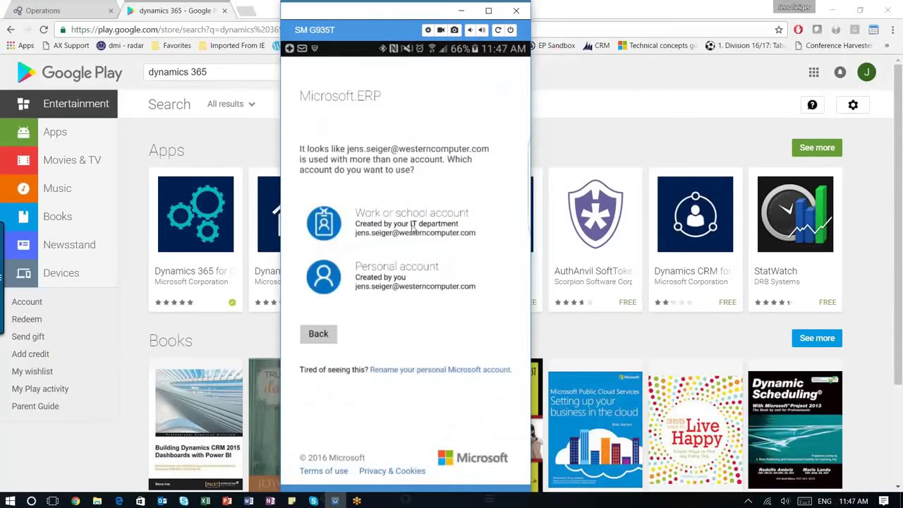
left_click(414, 224)
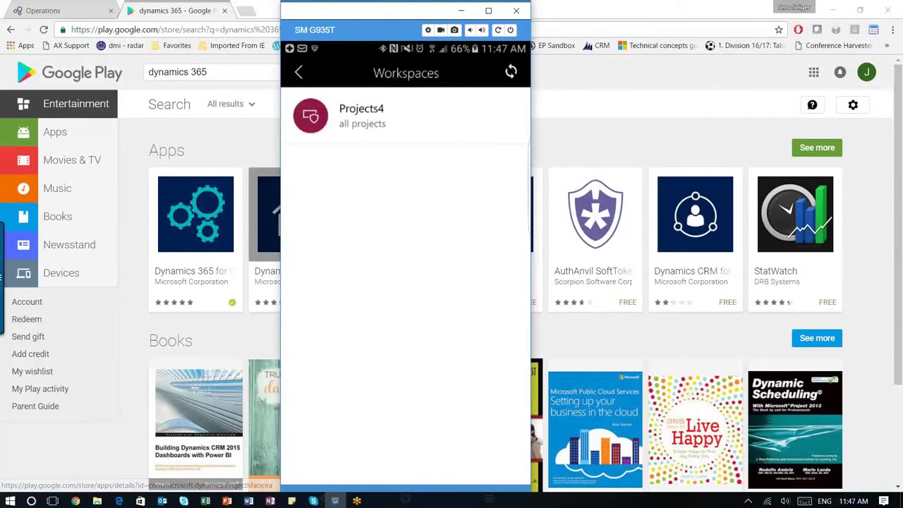
- Reload the Operations dashboard with &mode=mobile appended to its URL
left_click(62, 11)
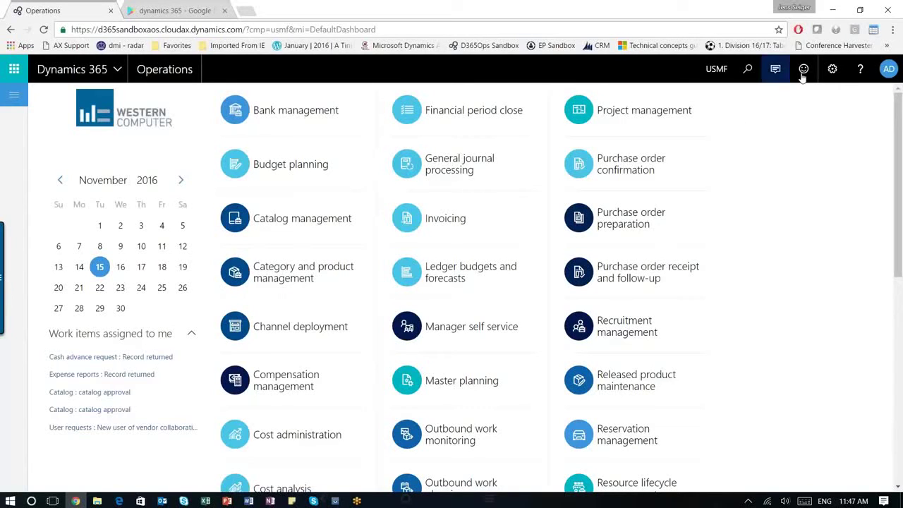
left_click(833, 68)
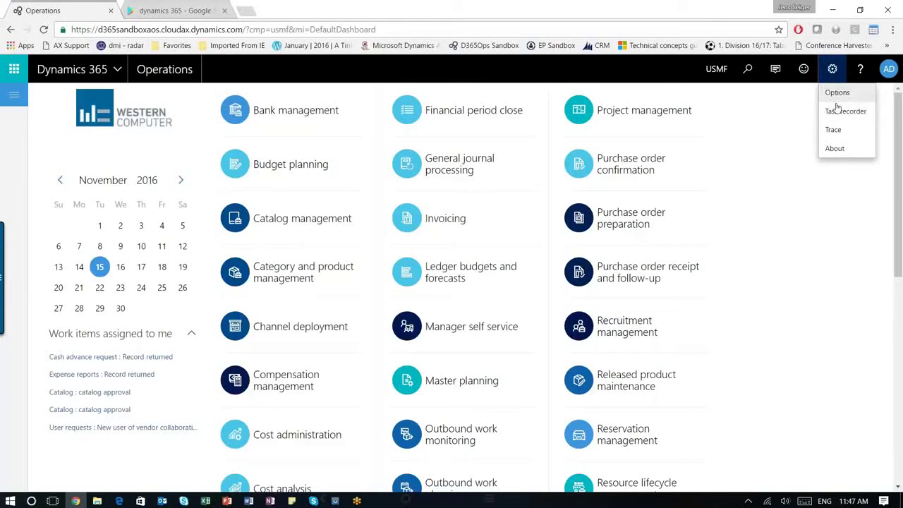
left_click(381, 29)
left_click(381, 29)
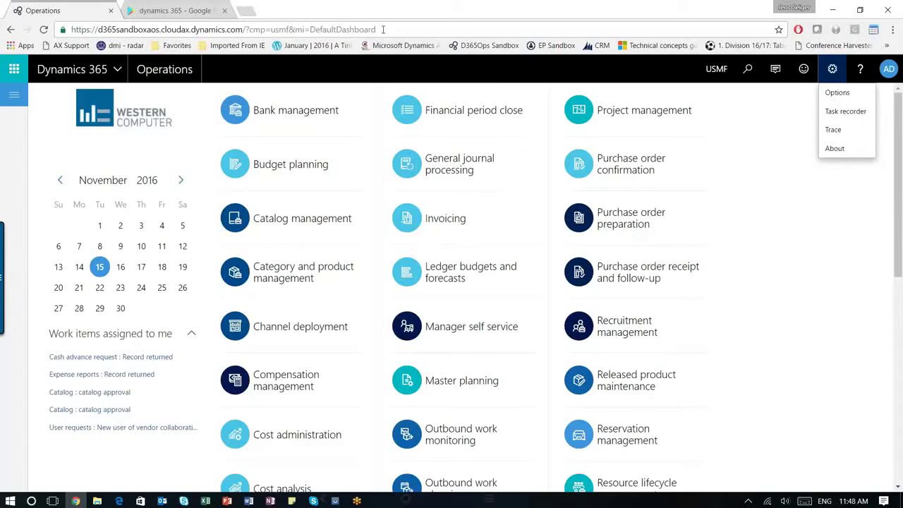
type("&")
key("Down")
key("Return")
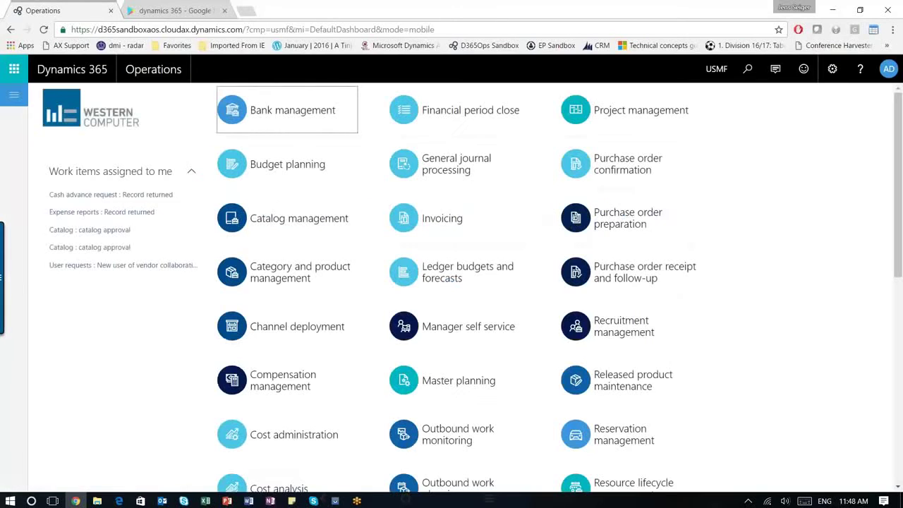
left_click(832, 69)
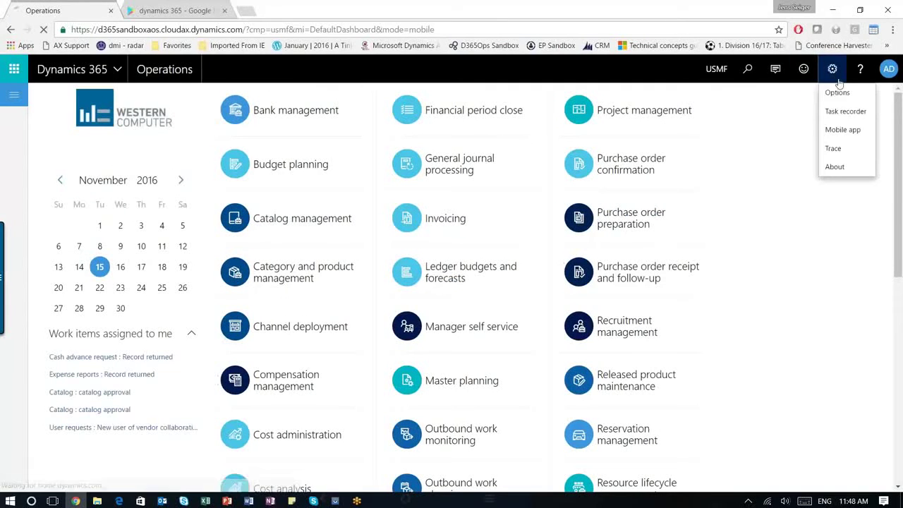
- Add a mobile workspace named Leads with Light Blue colour and the Giftbox icon
left_click(858, 131)
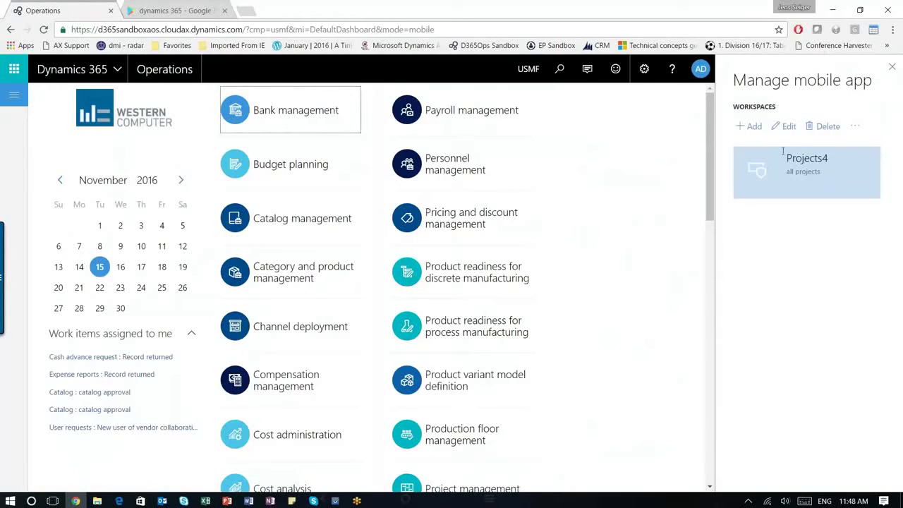
left_click(750, 125)
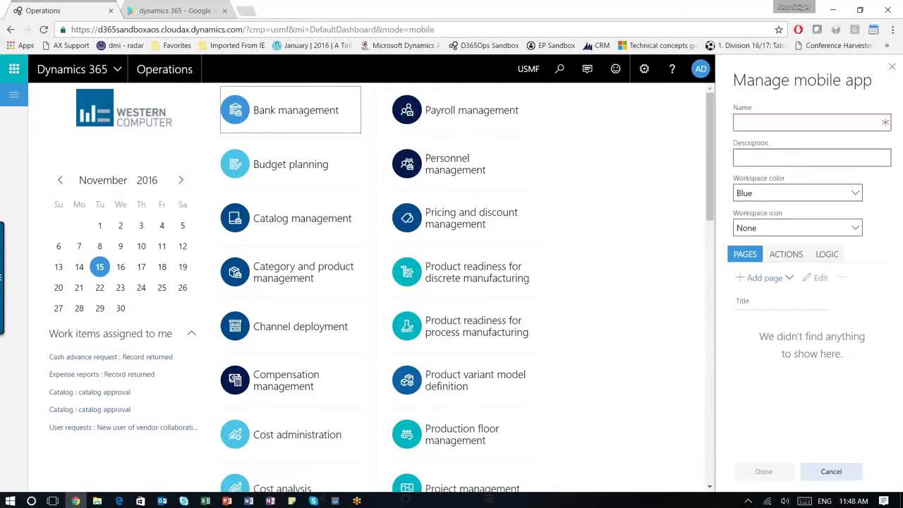
left_click(745, 126)
type("Leads")
key("Tab")
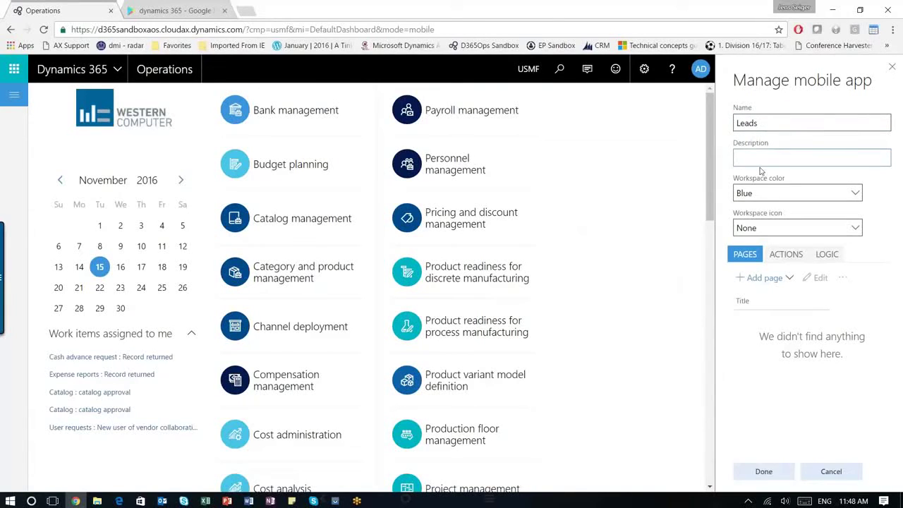
left_click(776, 193)
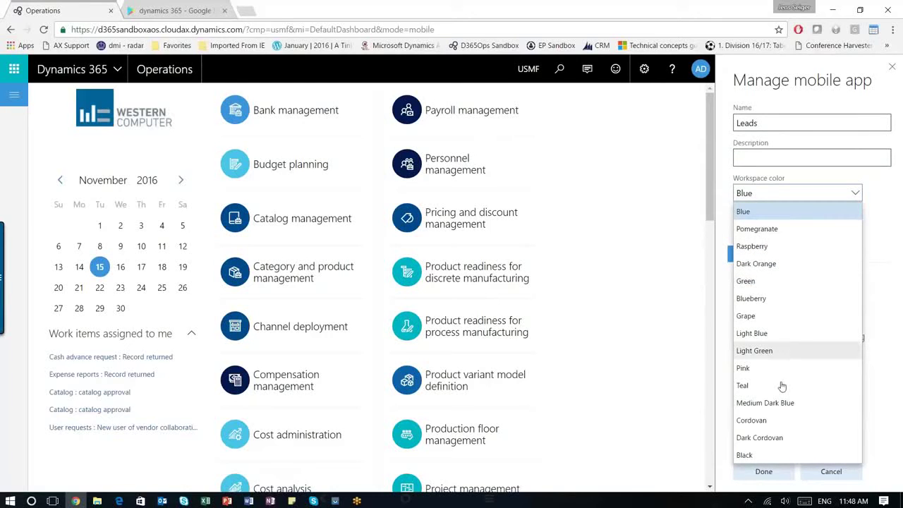
left_click(776, 333)
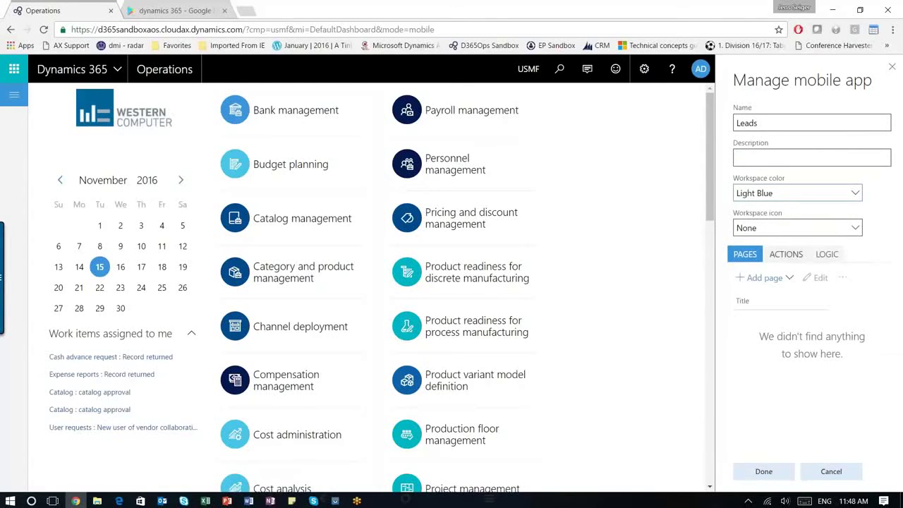
left_click(788, 228)
scroll(790, 317, "down", 5)
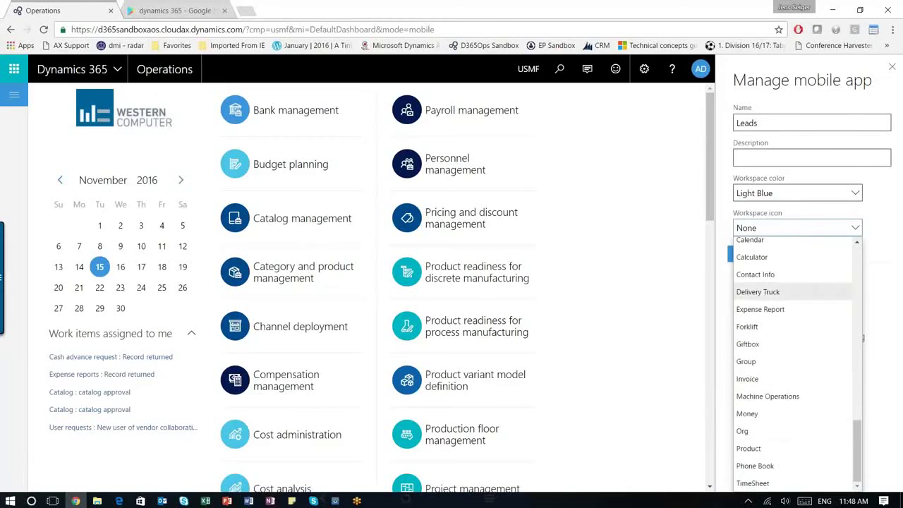
left_click(759, 343)
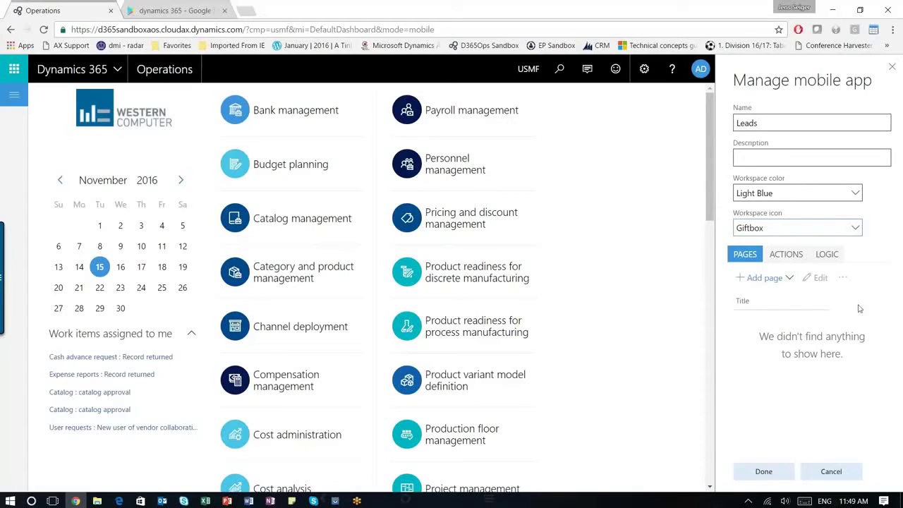
- Create a workspace page with the title Leads
left_click(770, 277)
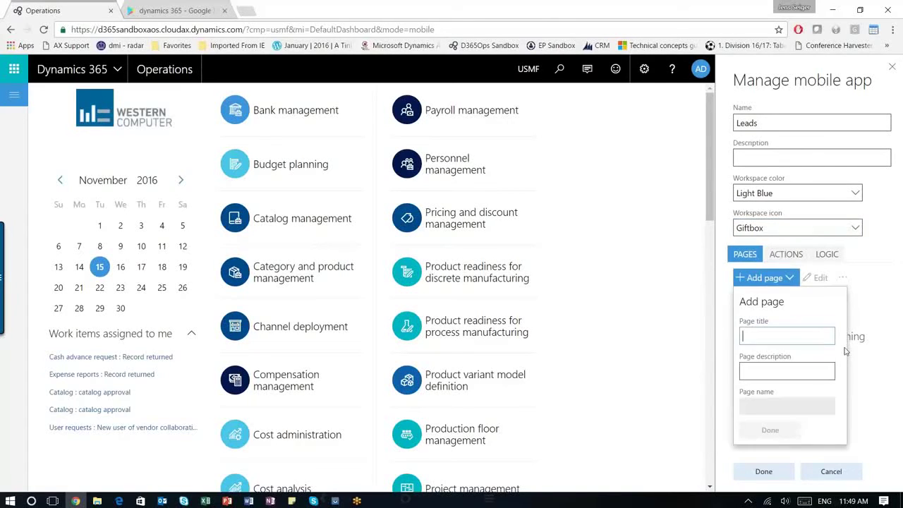
type("Leads")
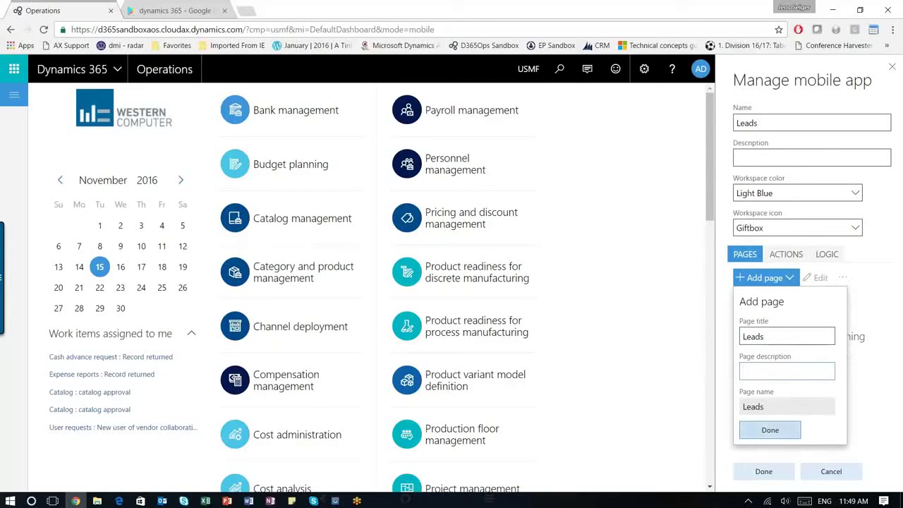
left_click(771, 430)
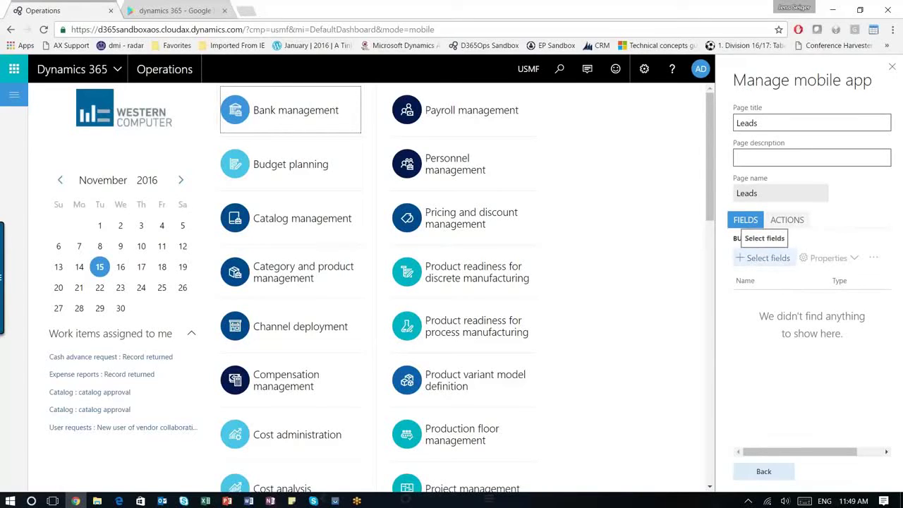
- Go to Sales and marketing > Leads > All leads to pick fields for the page
left_click(13, 97)
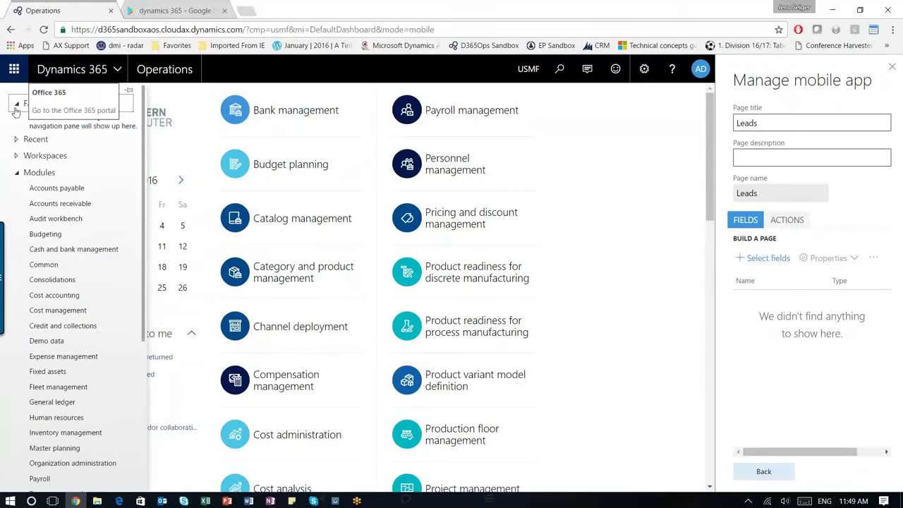
scroll(87, 291, "down", 3)
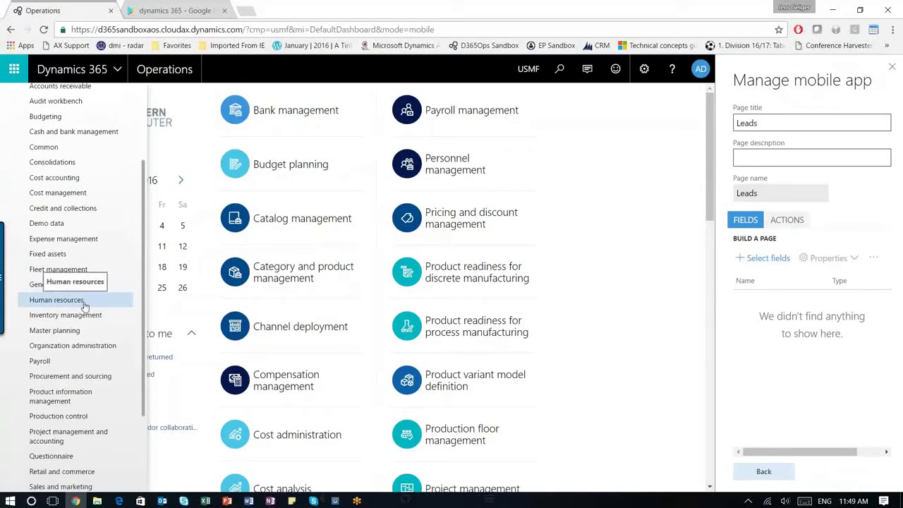
scroll(84, 303, "down", 2)
left_click(78, 427)
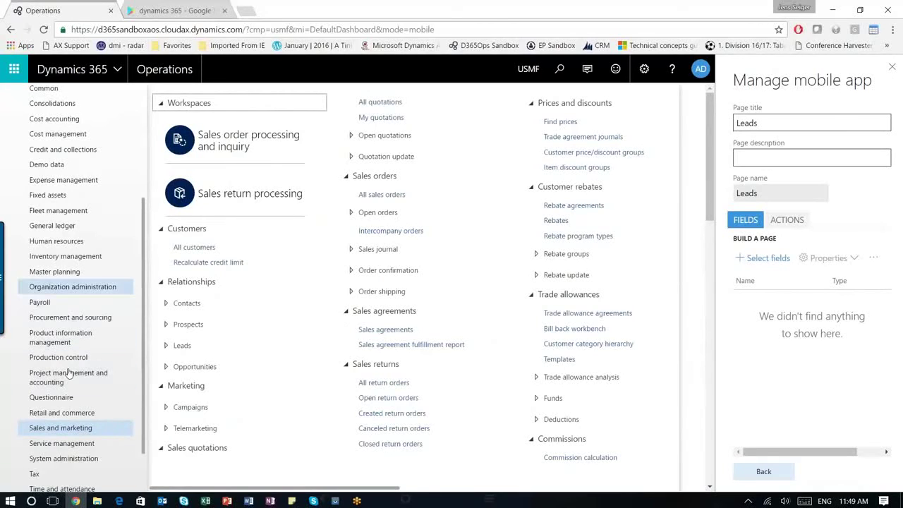
left_click(168, 347)
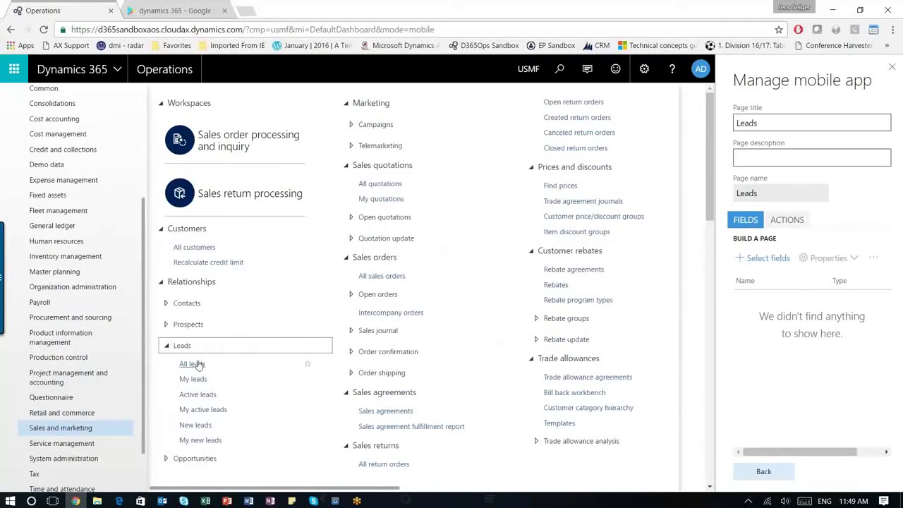
left_click(192, 364)
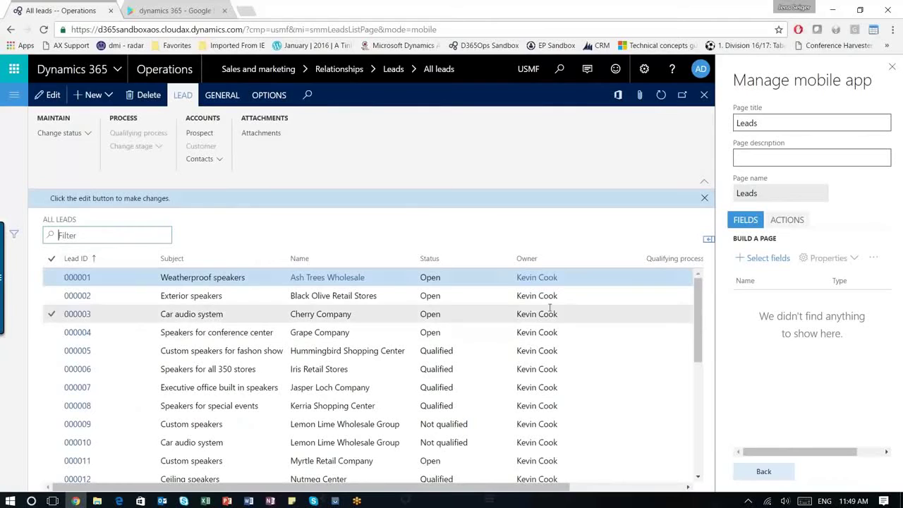
left_click(766, 257)
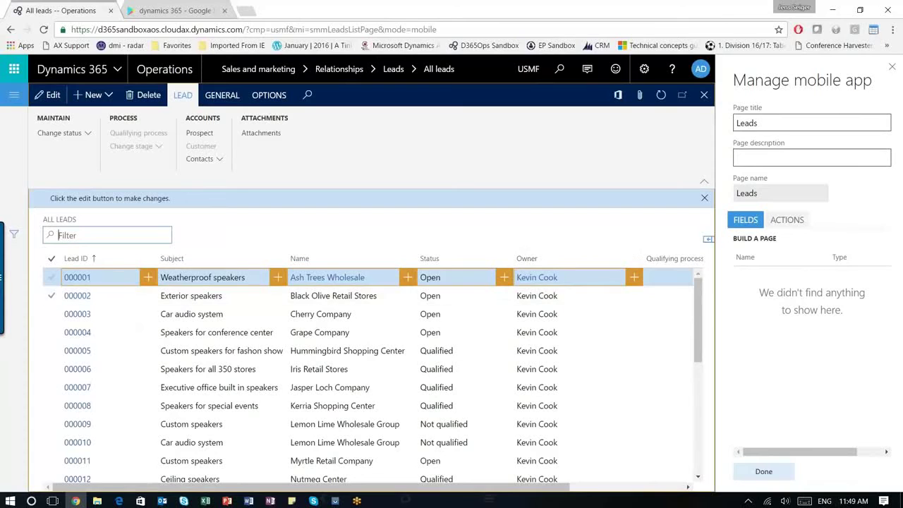
- Add Lead ID, Subject, Name, Status, Owner and Date opened columns to the Leads page
left_click(148, 278)
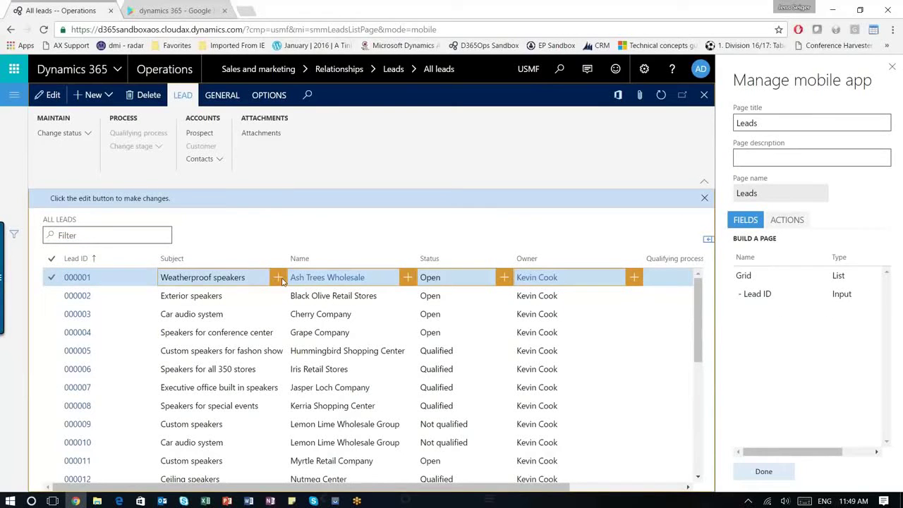
left_click(278, 277)
left_click(408, 277)
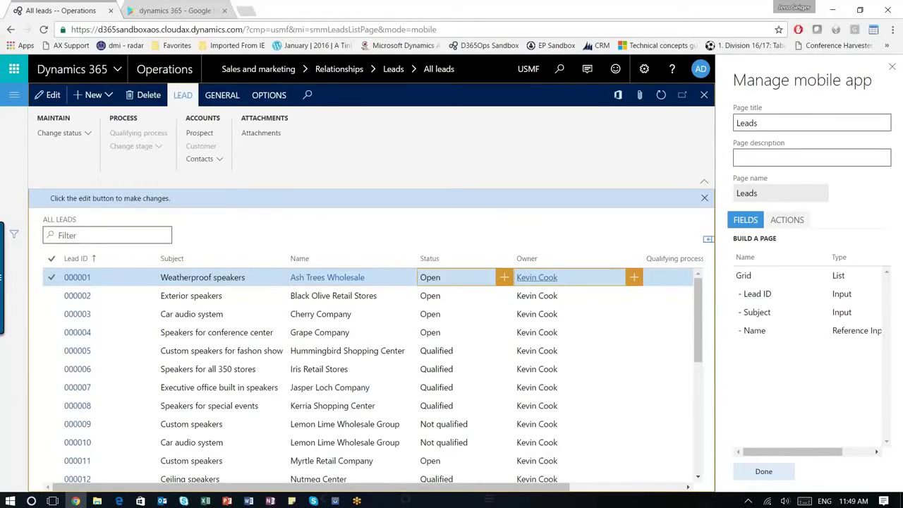
left_click(505, 278)
left_click(633, 277)
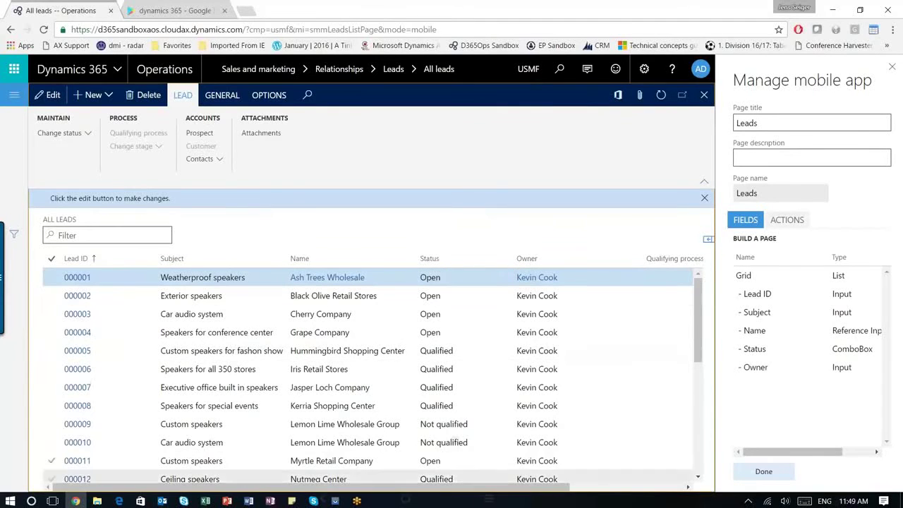
scroll(615, 487, "right", 3)
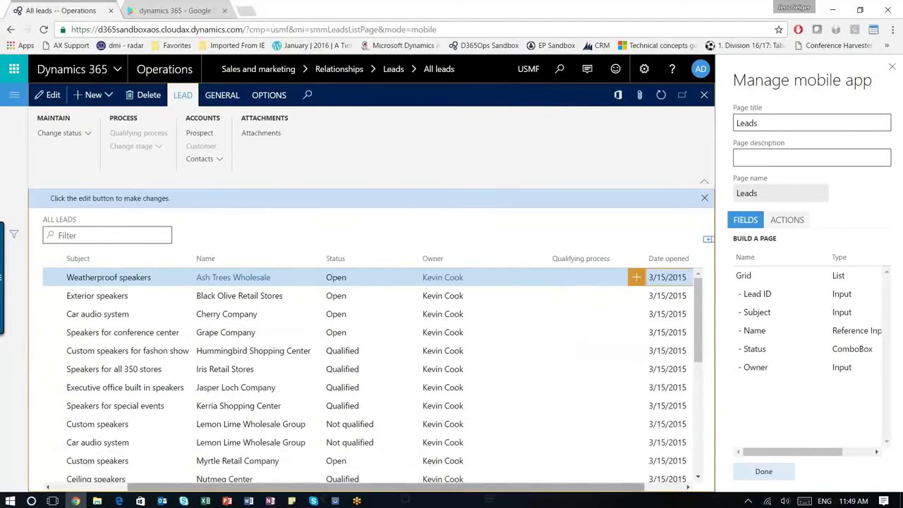
left_click_drag(615, 494, 655, 494)
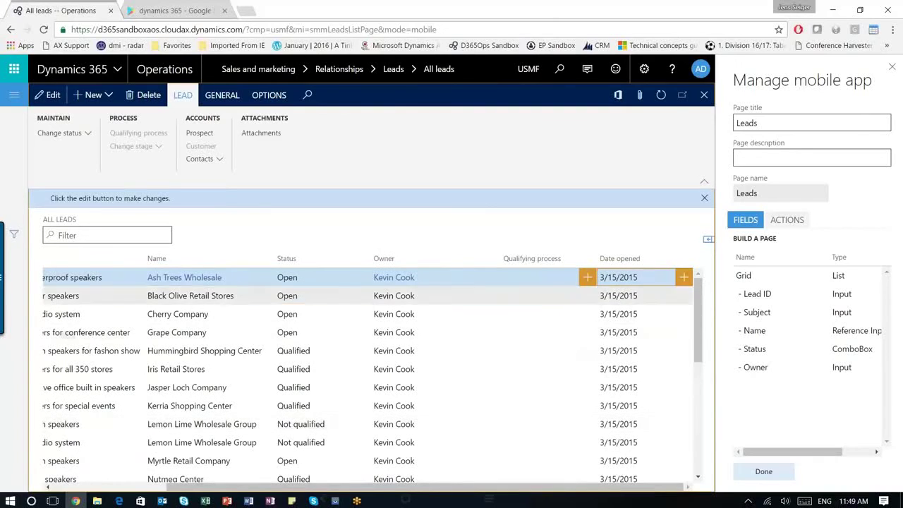
left_click(682, 281)
left_click(769, 471)
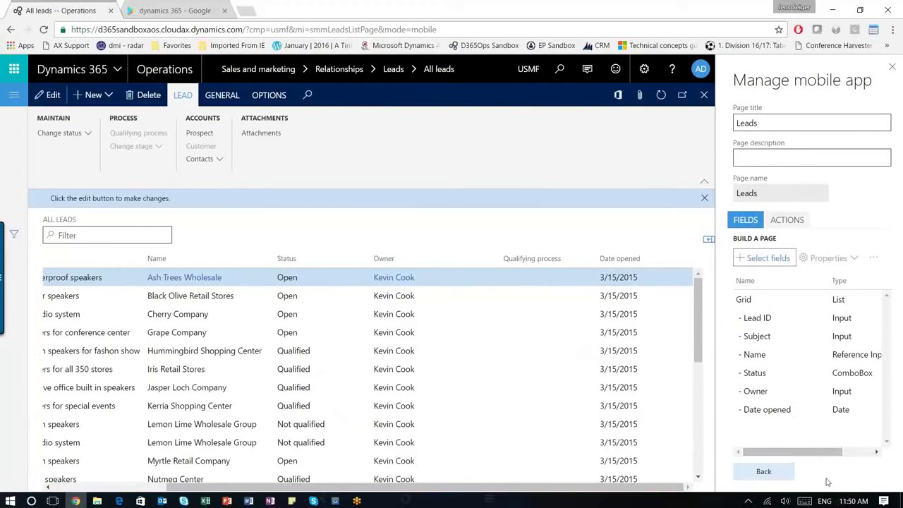
left_click(766, 473)
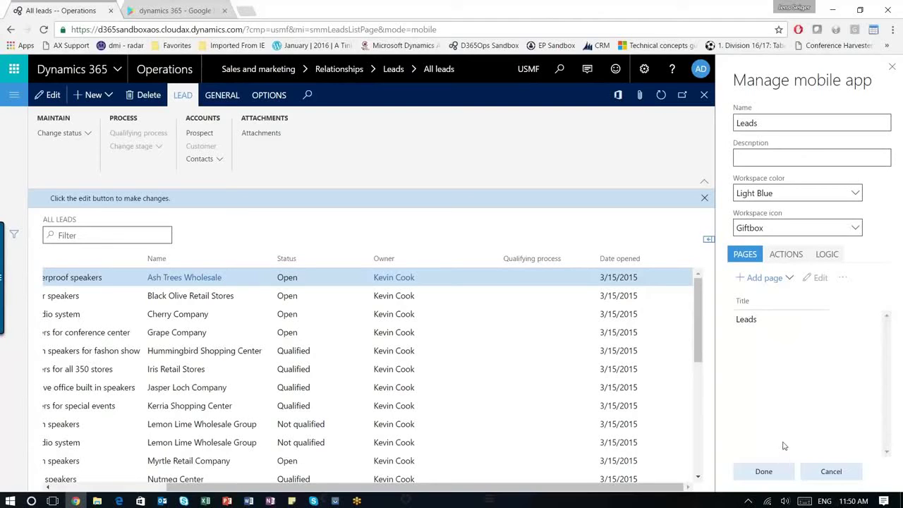
left_click(745, 324)
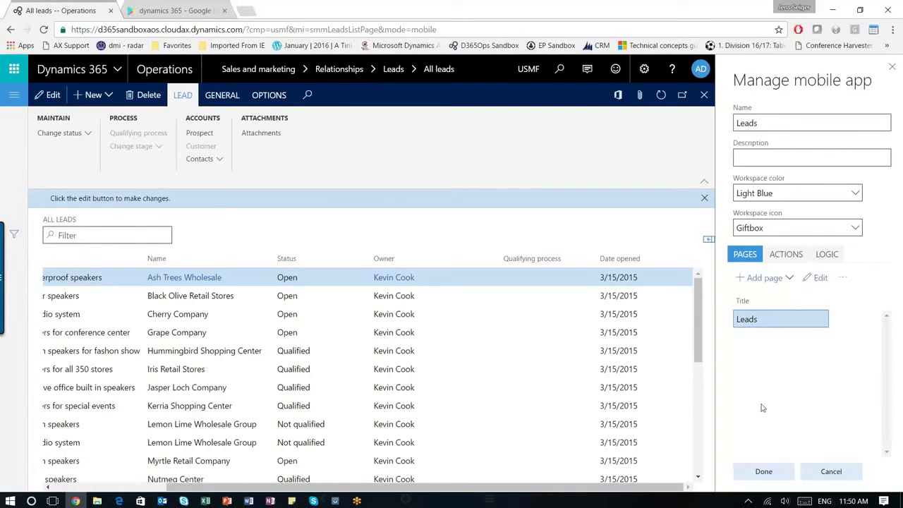
- Create a workspace action titled New Lead, named New-Lead
left_click(787, 258)
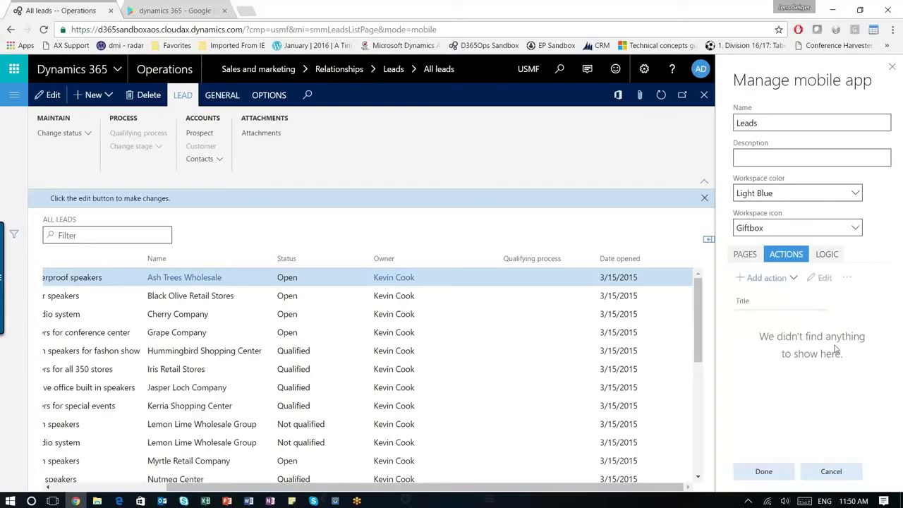
left_click(767, 277)
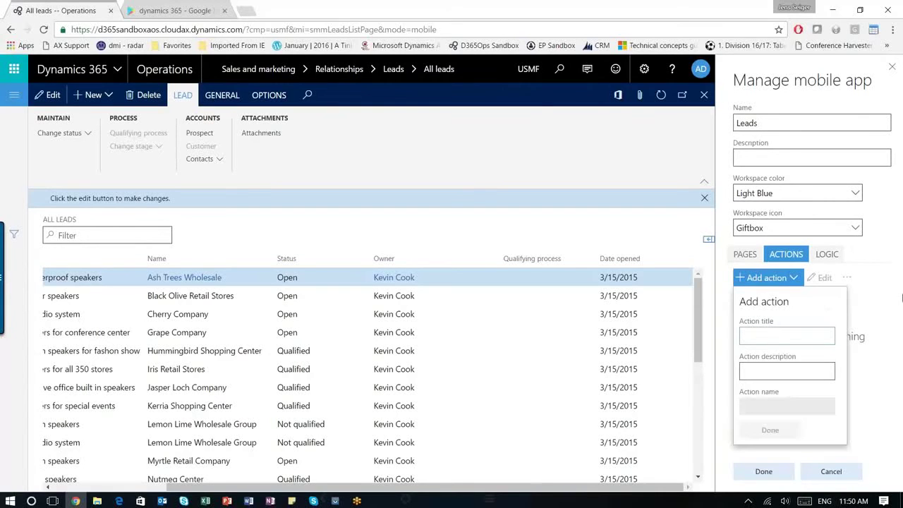
type("New Lead")
key("Tab")
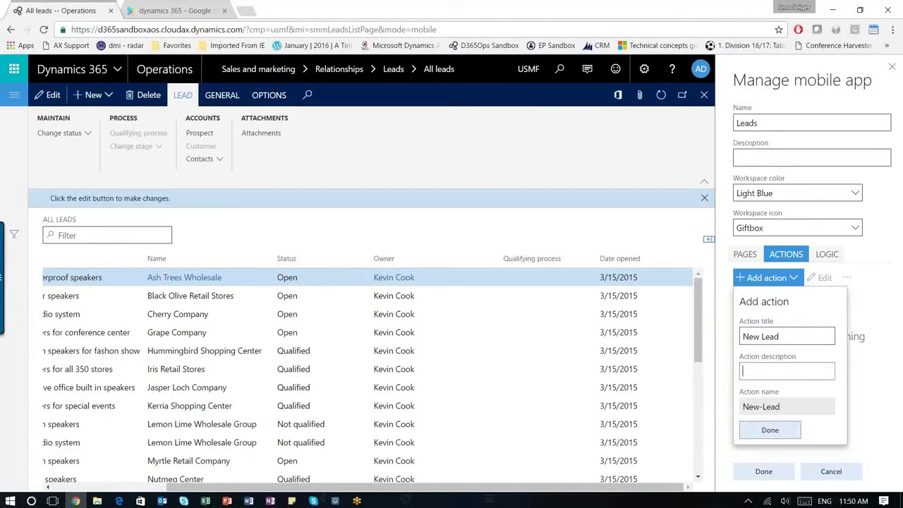
left_click(775, 436)
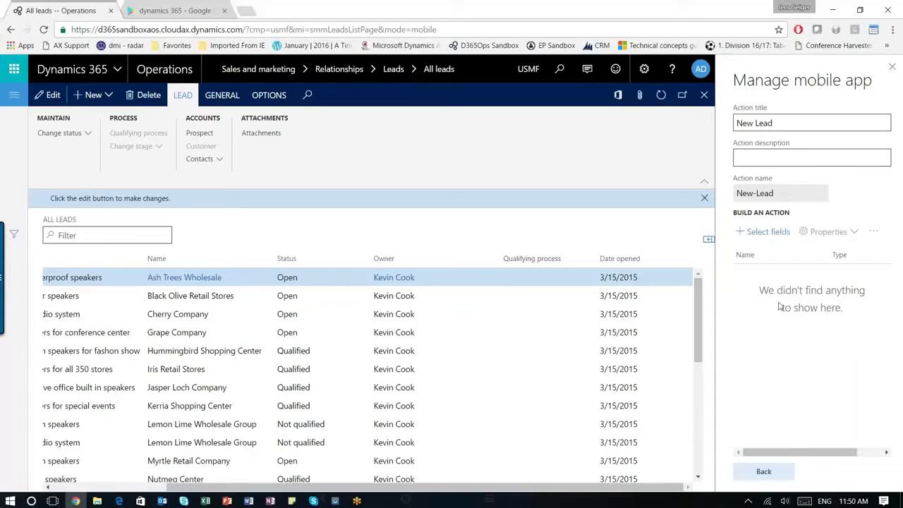
left_click(768, 233)
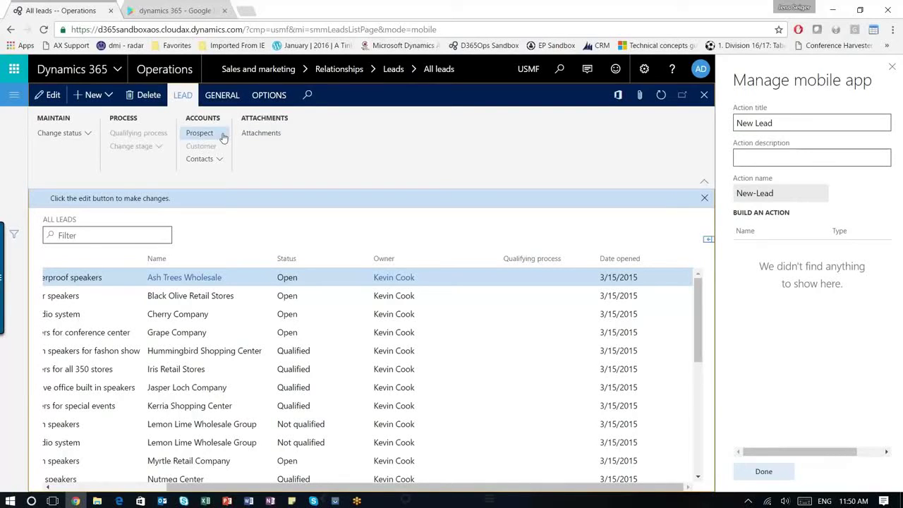
- Start a new lead and record its Subject and Name fields into the New Lead action
left_click(109, 95)
left_click(90, 118)
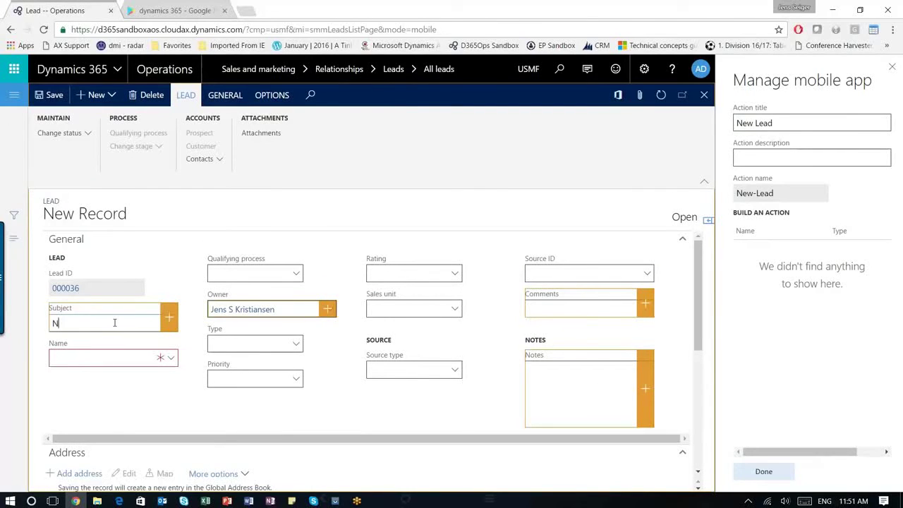
type("New prospect for us")
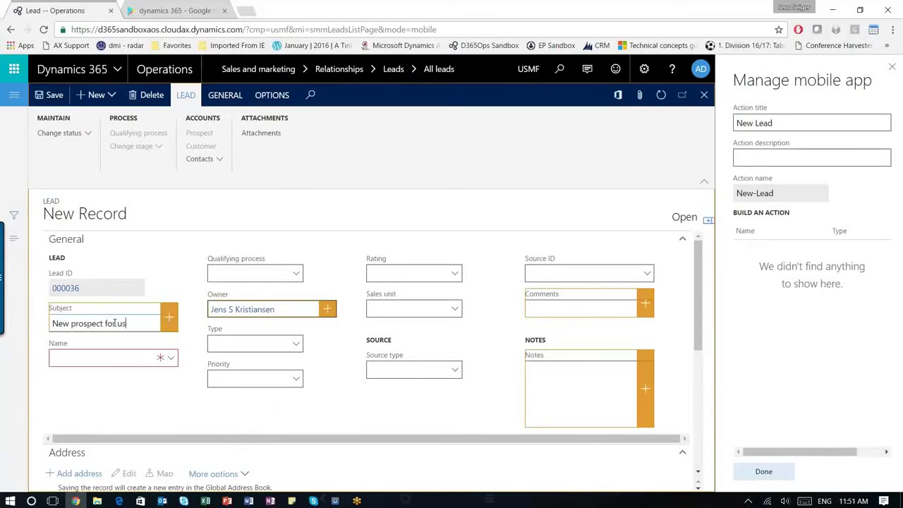
left_click(124, 322)
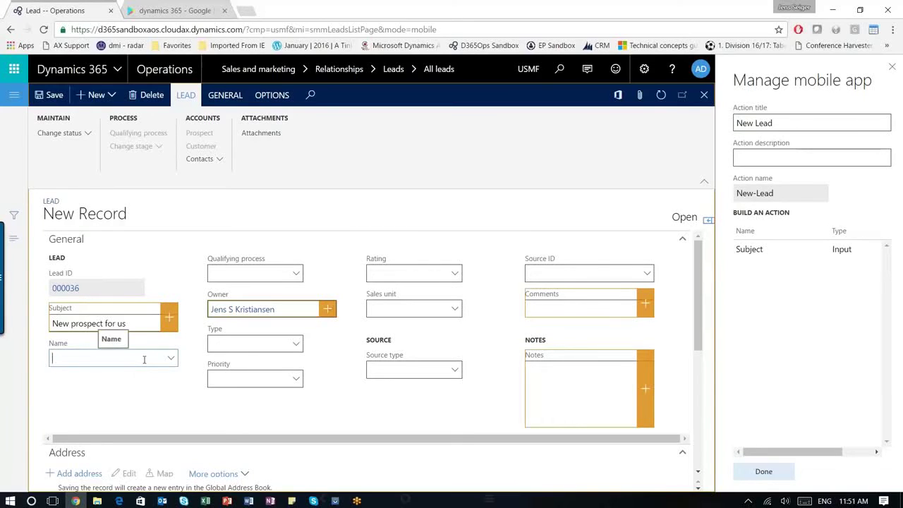
type("Jens")
key("BackSpace")
key("BackSpace")
key("BackSpace")
key("BackSpace")
type("Prospect Q")
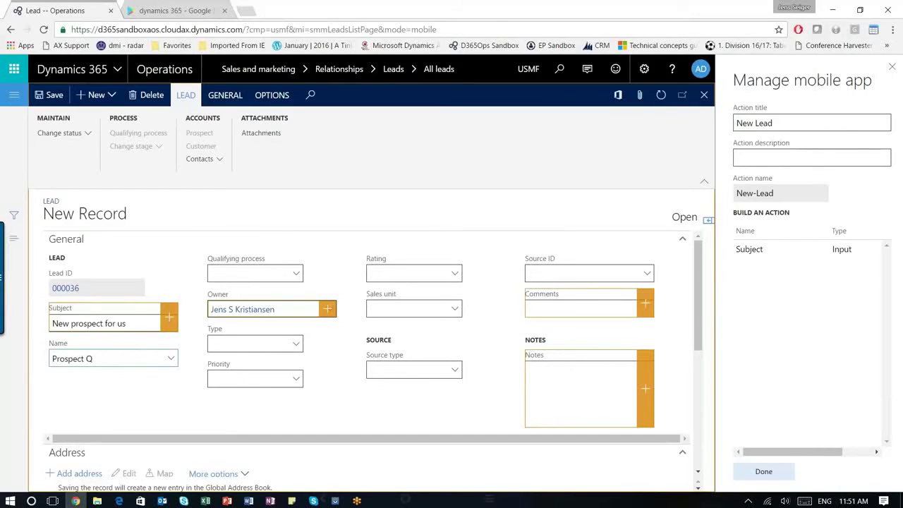
left_click(304, 309)
left_click(242, 343)
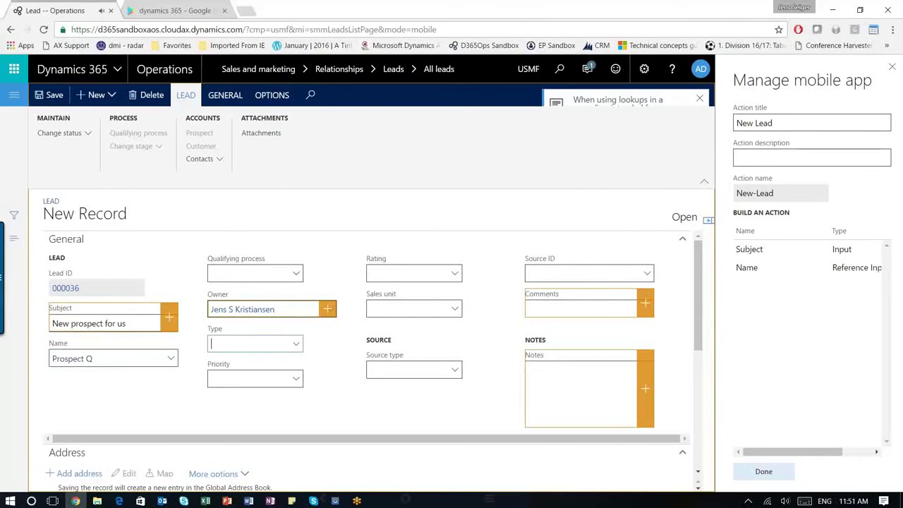
- Add Rating B and Notes 'Please call ASAP', then save the test lead
left_click(455, 274)
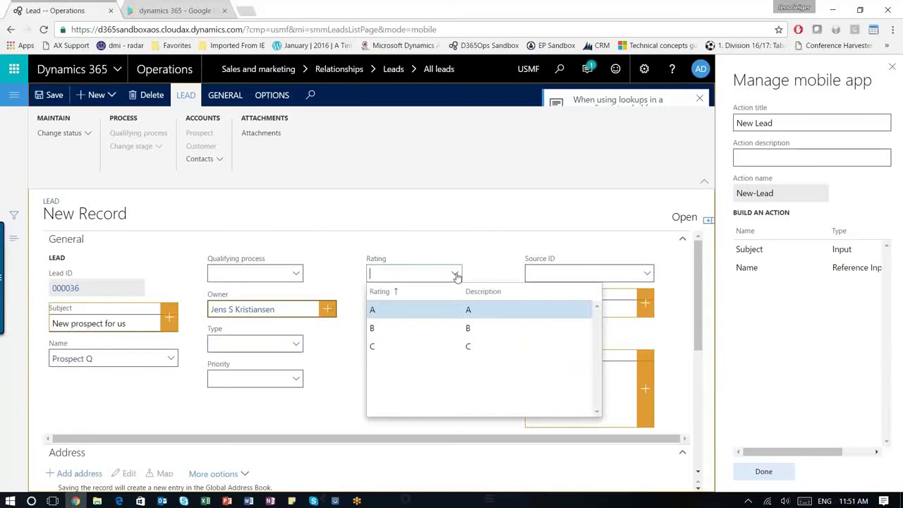
left_click(396, 328)
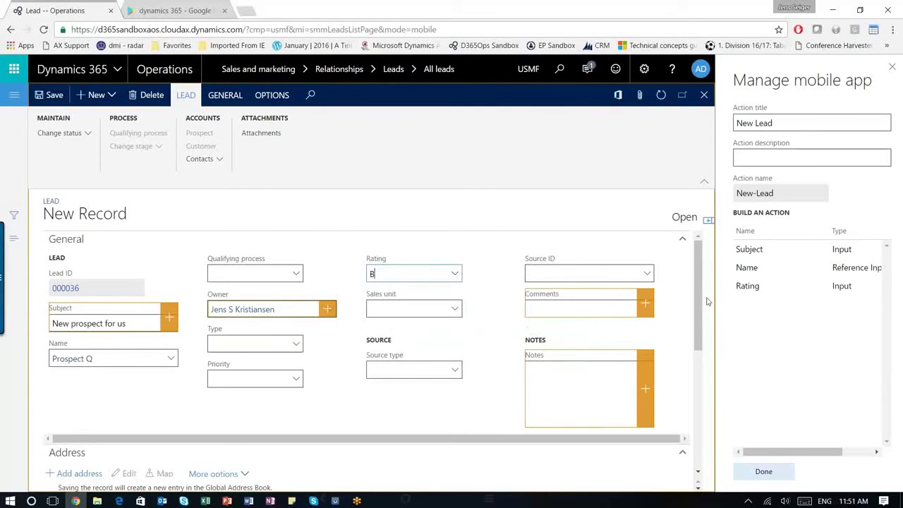
left_click(557, 311)
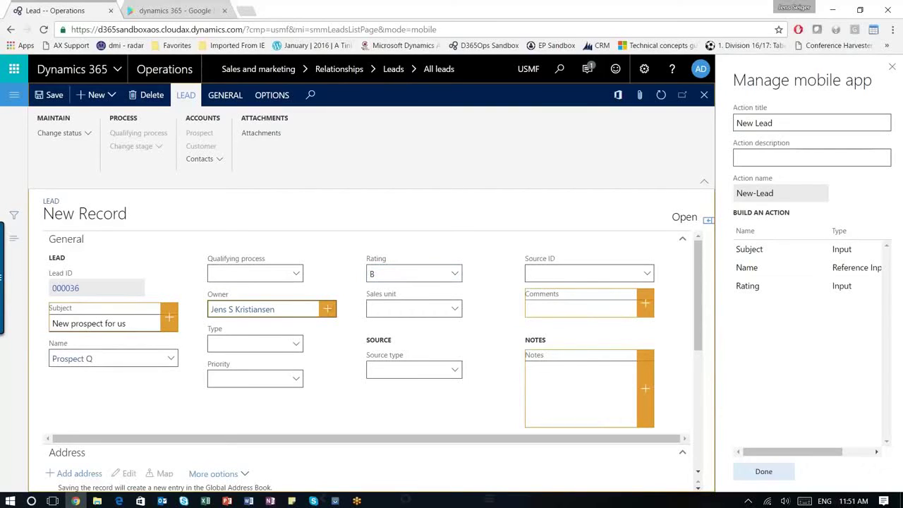
left_click(584, 362)
type("Pelas")
key("BackSpace")
key("BackSpace")
key("BackSpace")
type("ase call ASAP")
key("Tab")
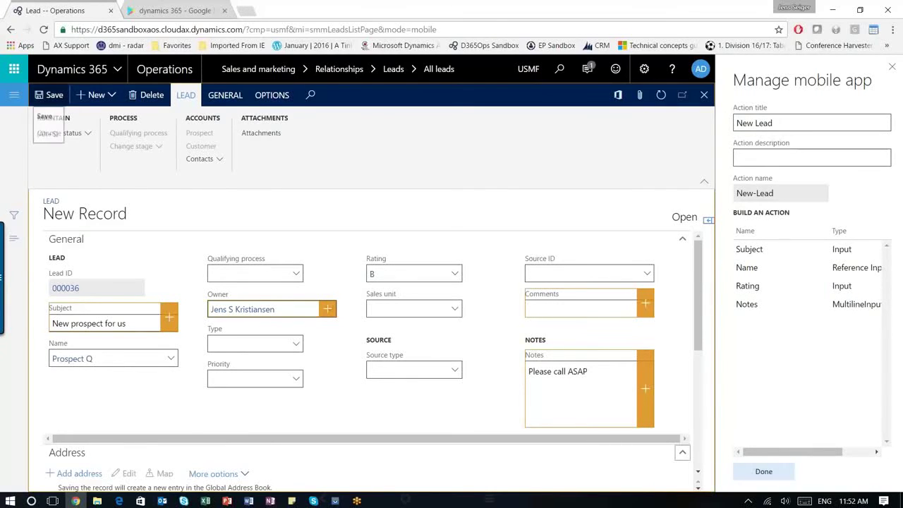
left_click(42, 97)
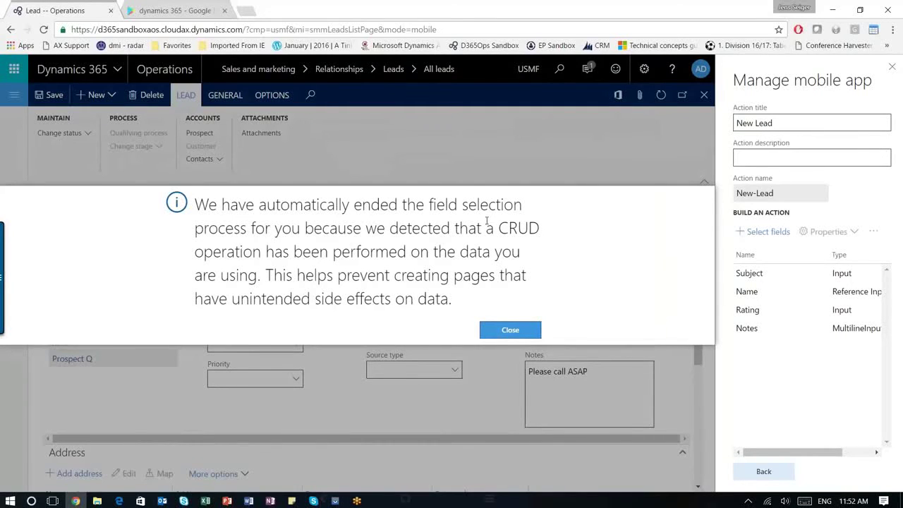
left_click(510, 330)
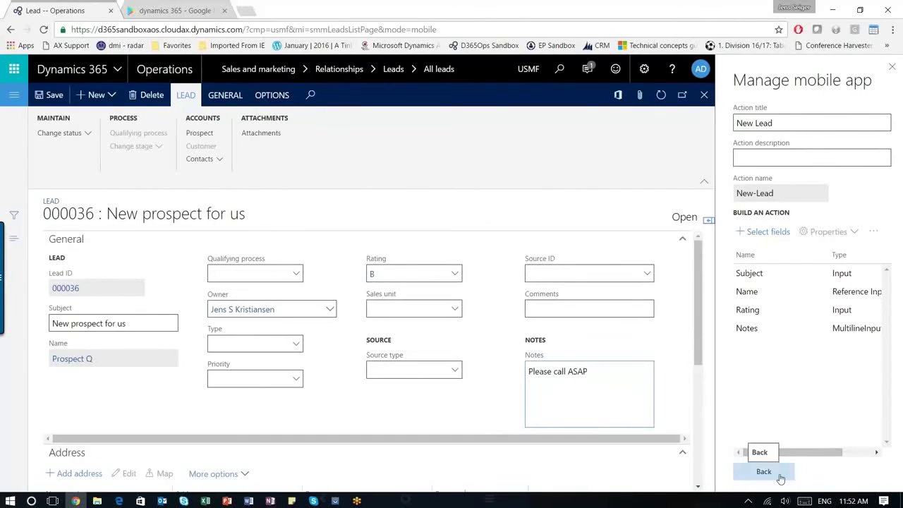
- Finish the Leads workspace, publish it to mobile, and show the mirrored phone
left_click(781, 478)
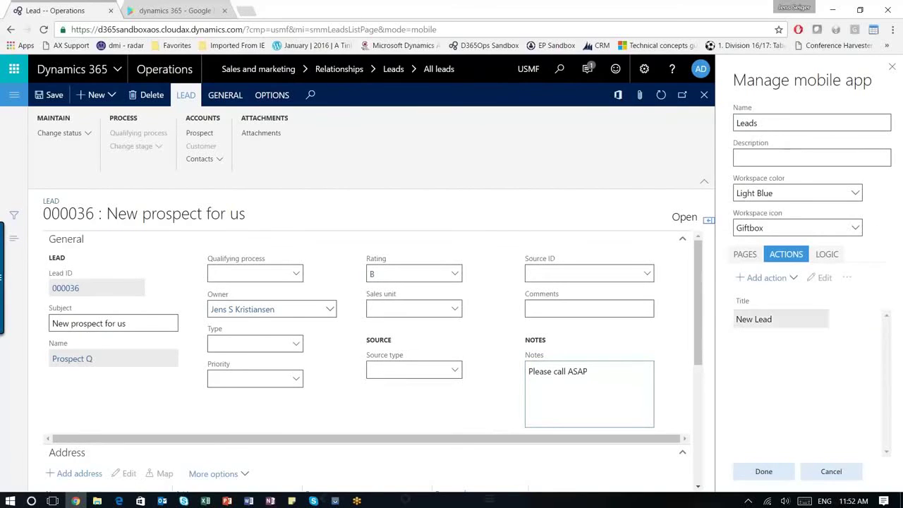
left_click(772, 478)
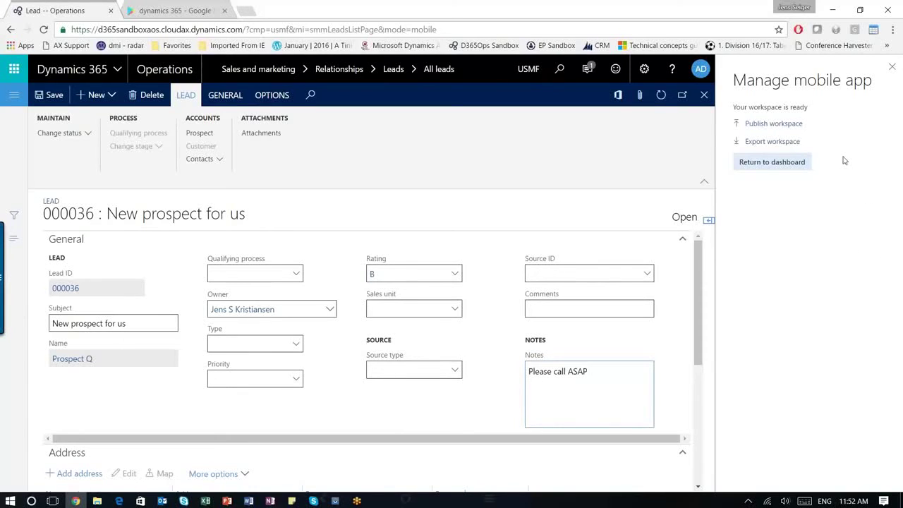
left_click(788, 125)
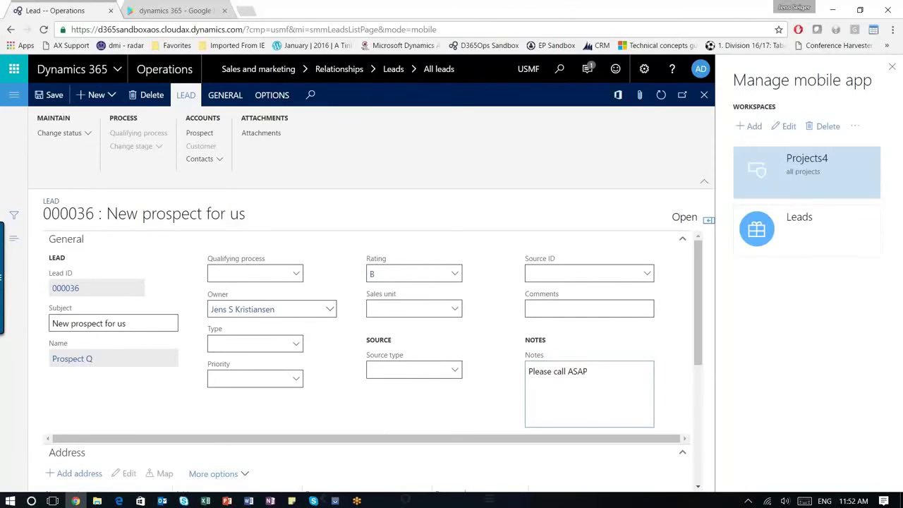
left_click(335, 501)
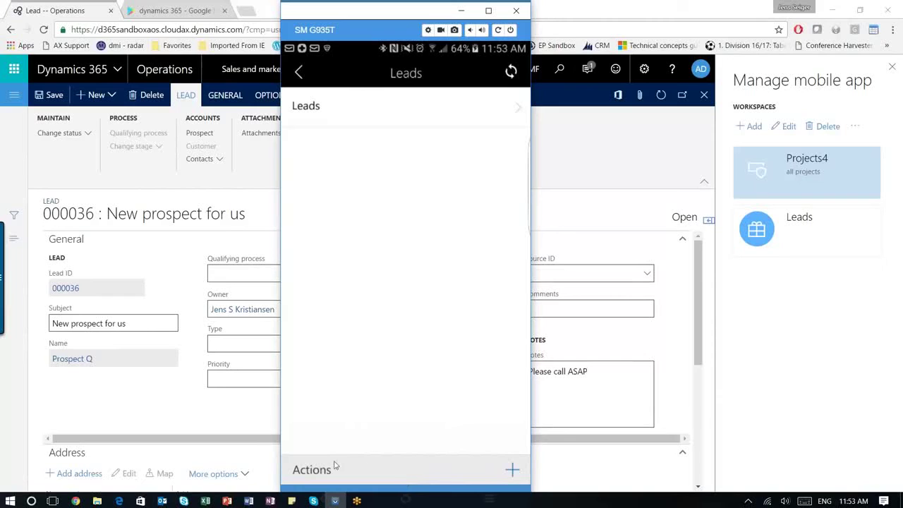
- On the phone, enter a New Lead with subject 'Phone prospect', a contact name, and notes 'Please reach out'
left_click(470, 483)
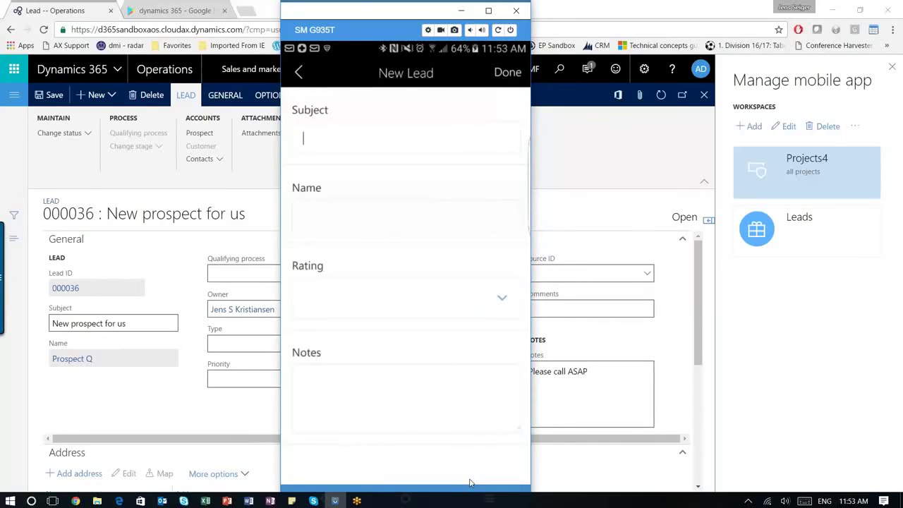
type("Pho")
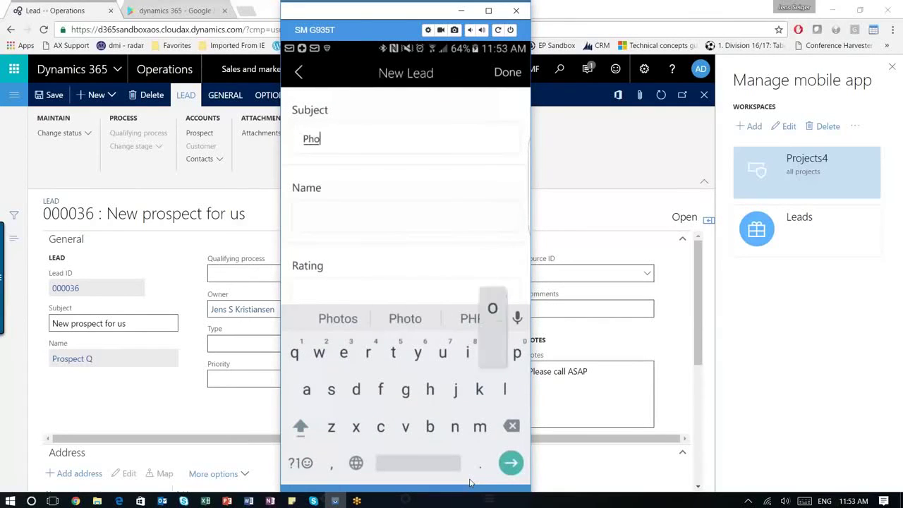
type("ne p")
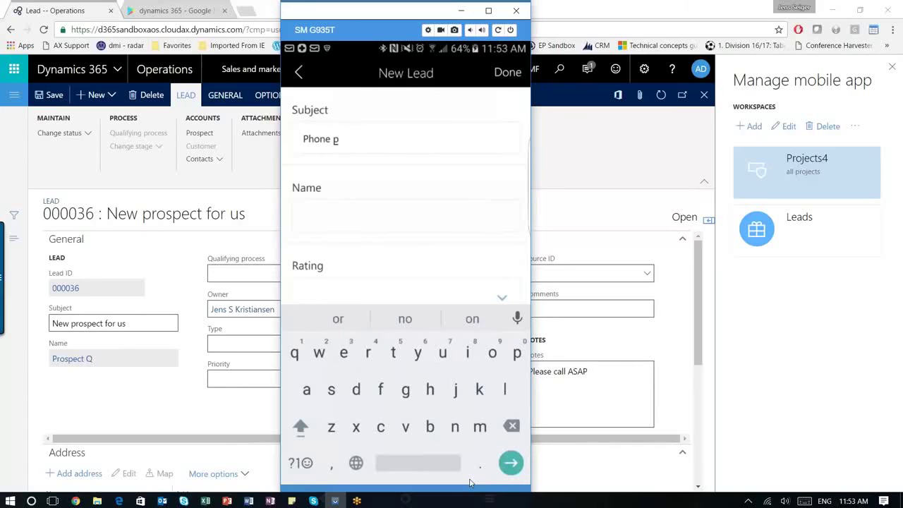
type("rospe")
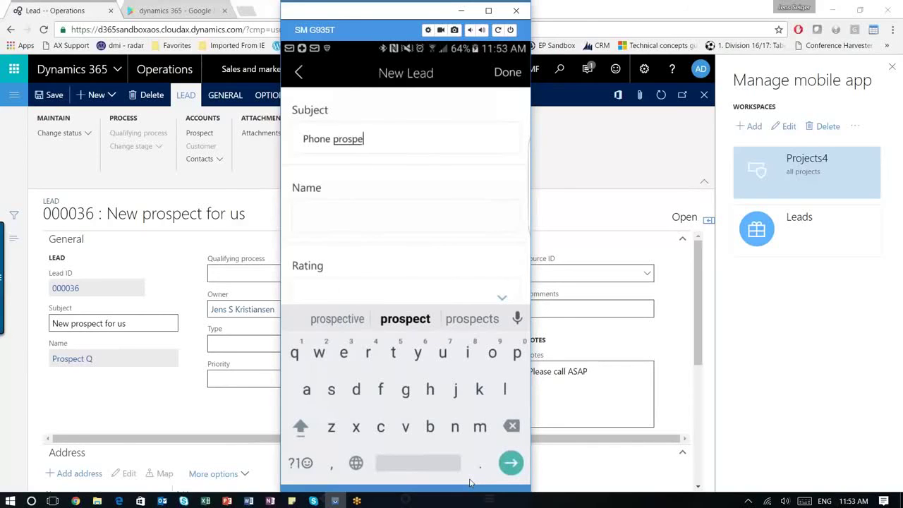
type("ct")
key("Tab")
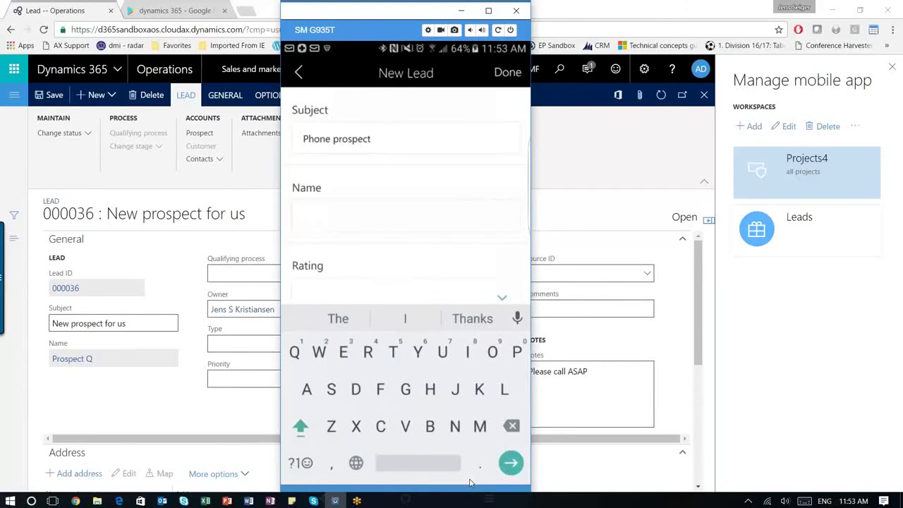
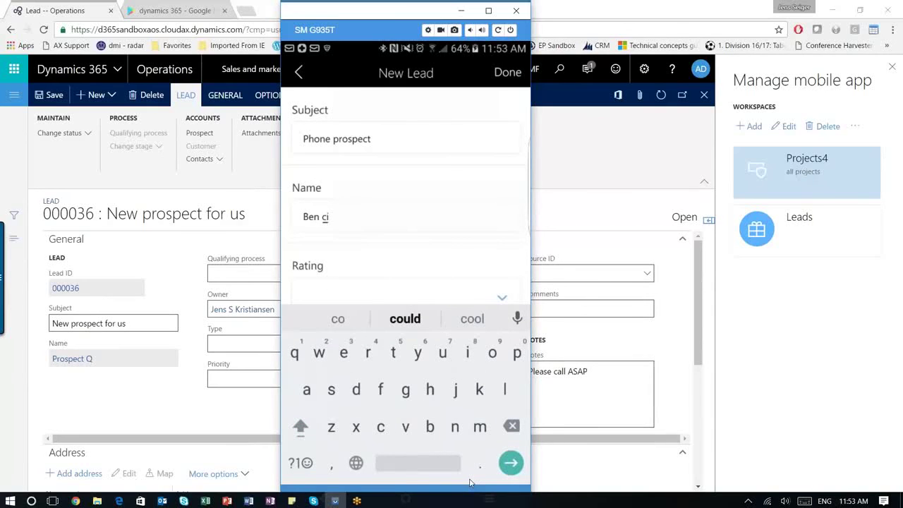
scroll(470, 483, "down", 2)
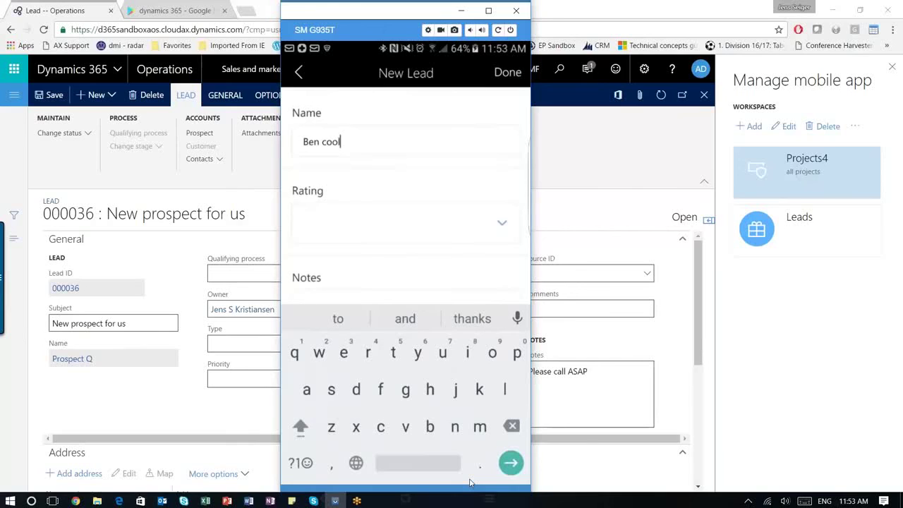
scroll(471, 483, "down", 2)
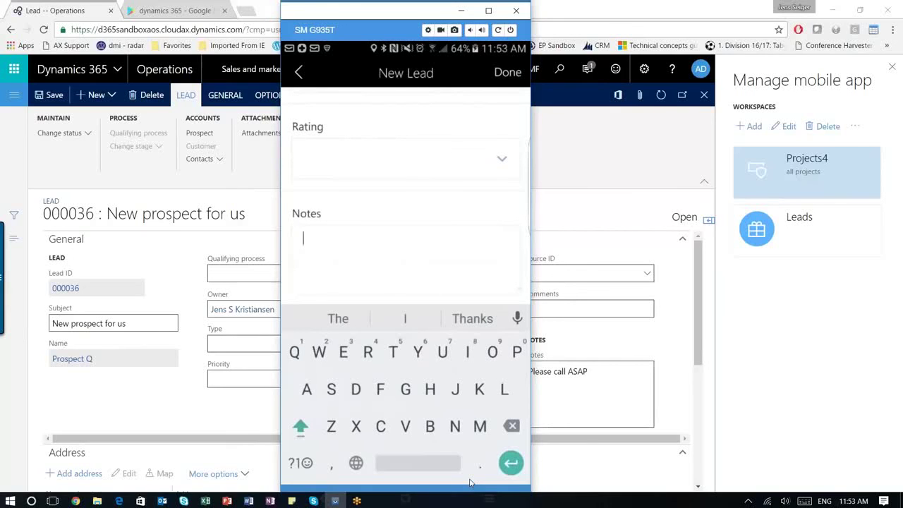
type("P")
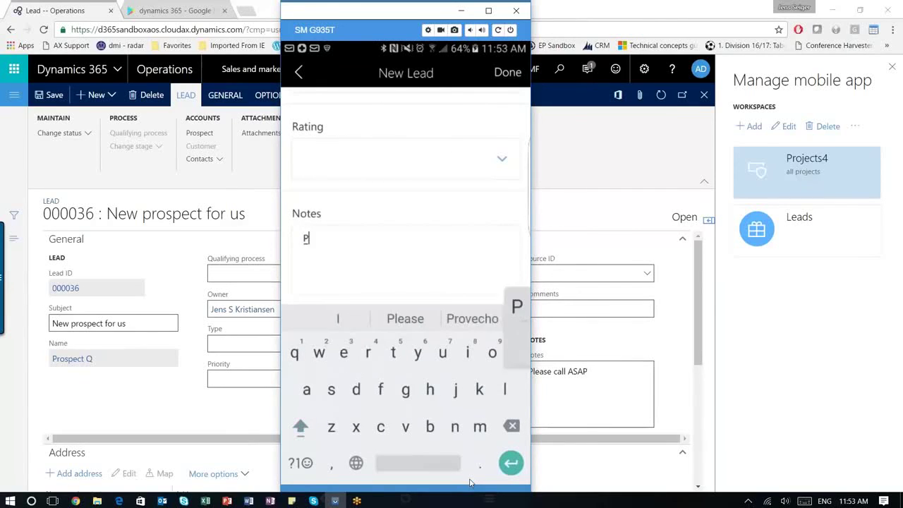
type("lease reach out")
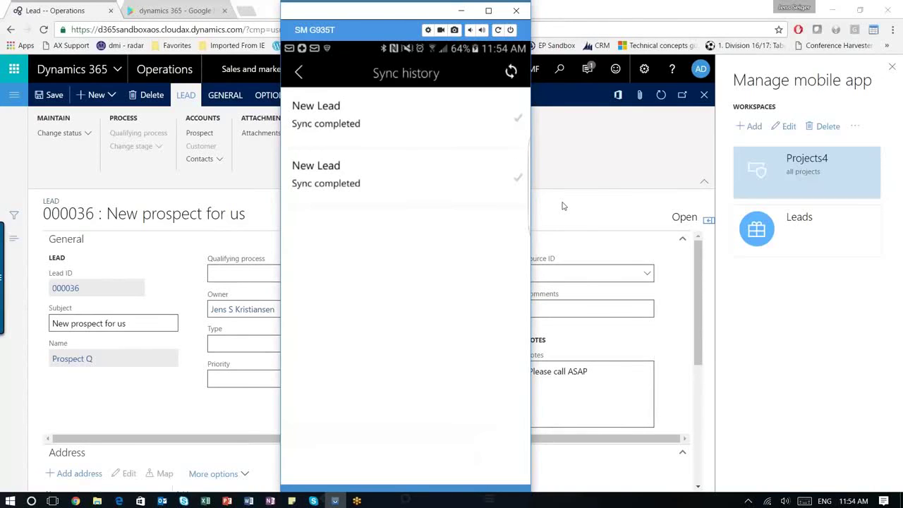
- Refresh the All leads list and open the phone-created lead 000037 'Phone prospect'
left_click(614, 222)
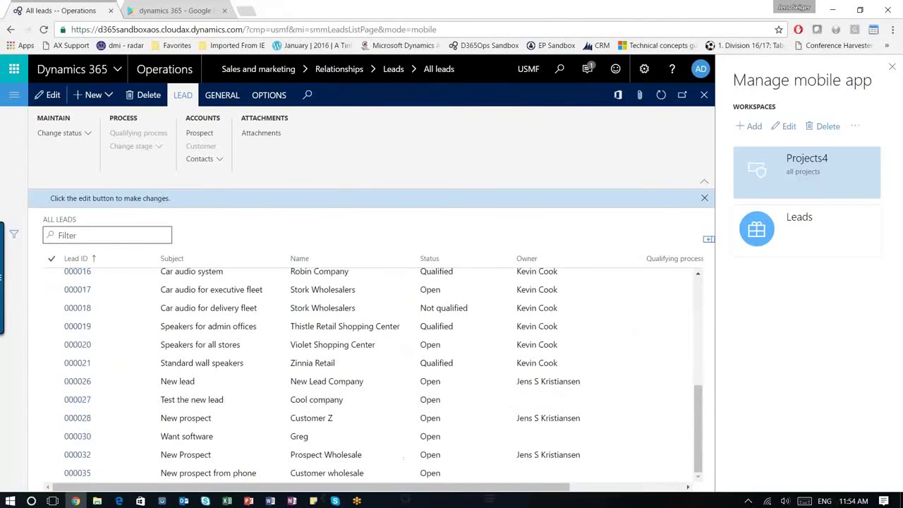
left_click(661, 94)
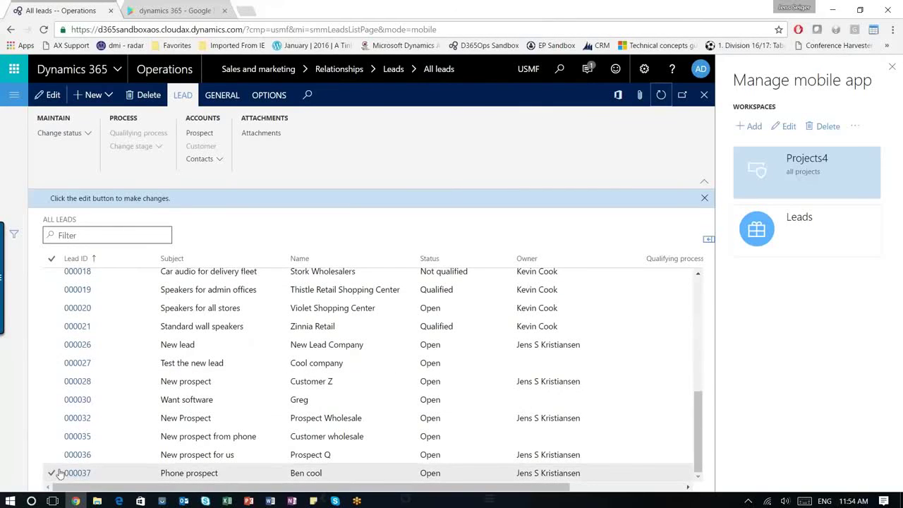
left_click(73, 475)
left_click(73, 475)
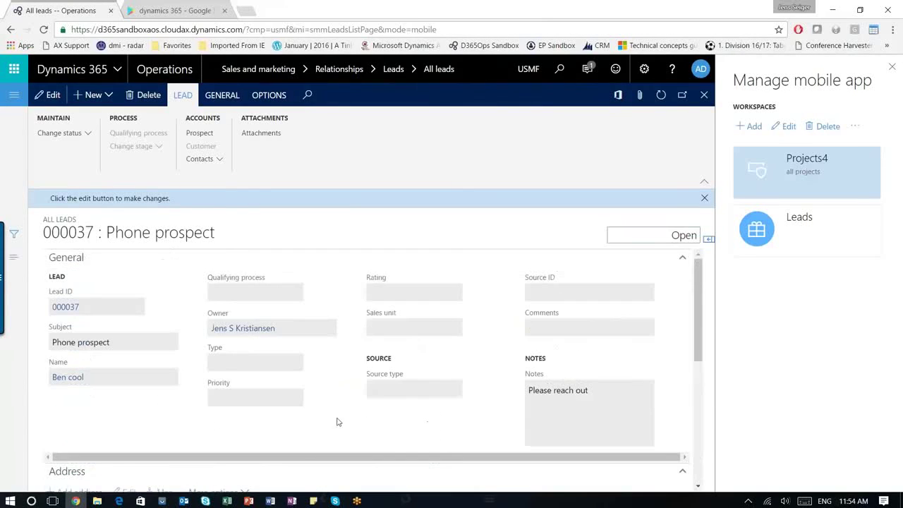